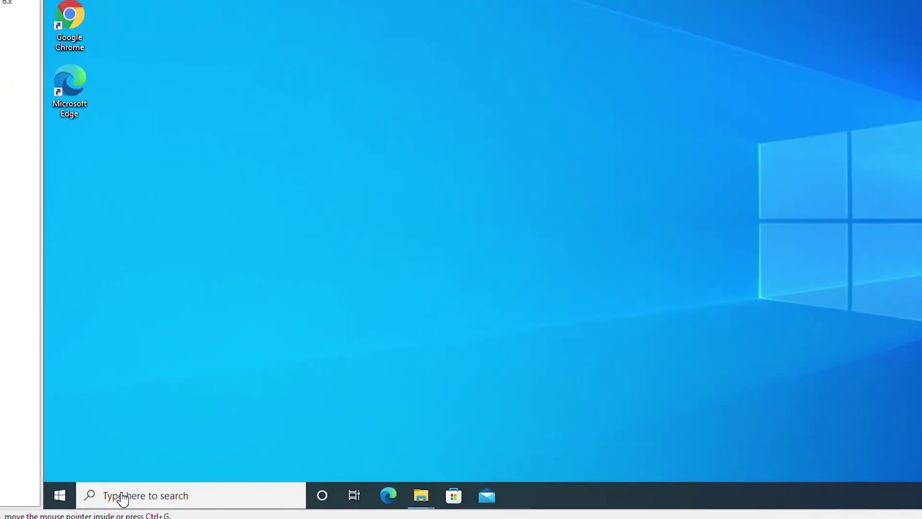
# Search the taskbar for 'device' and launch Device Manager from the results
pyautogui.click(124, 498)
pyautogui.write('device')
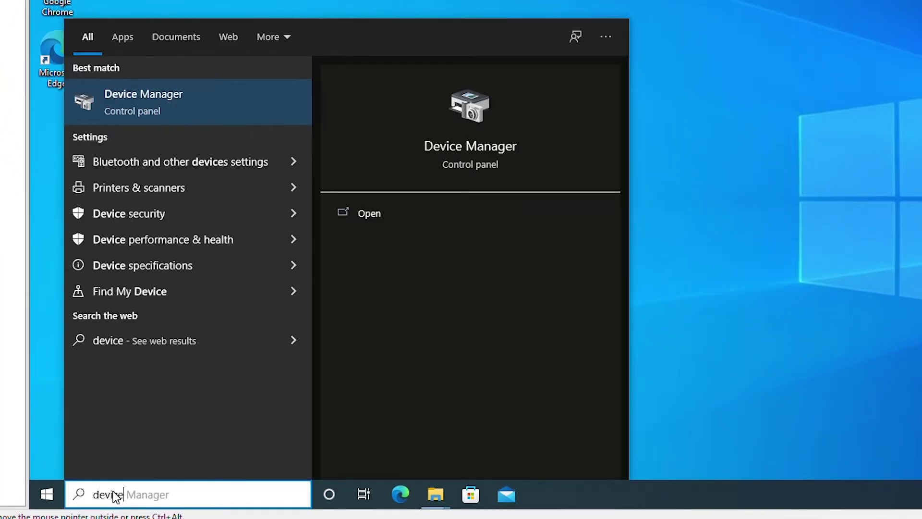
pyautogui.press('Return')
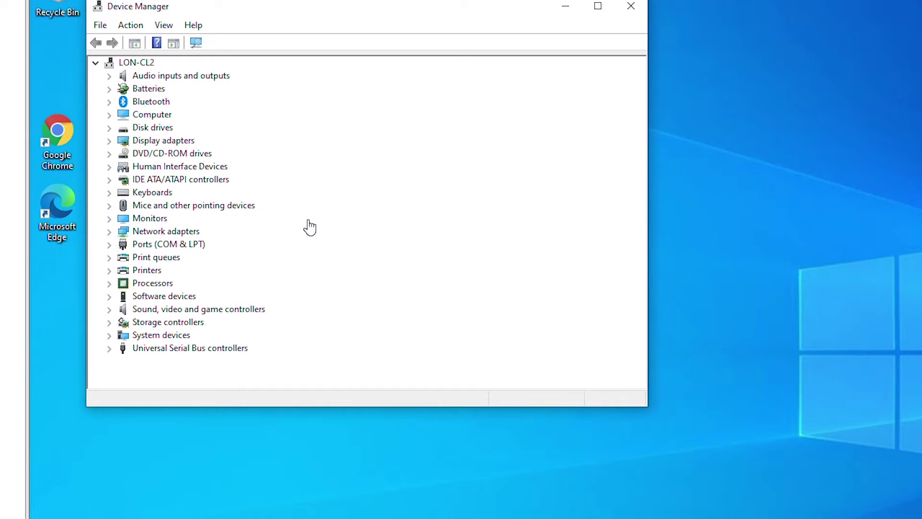
# Under Ports (COM & LPT), disable Communications Port (COM1), confirm, then enable it again
pyautogui.click(122, 243)
pyautogui.click(113, 244)
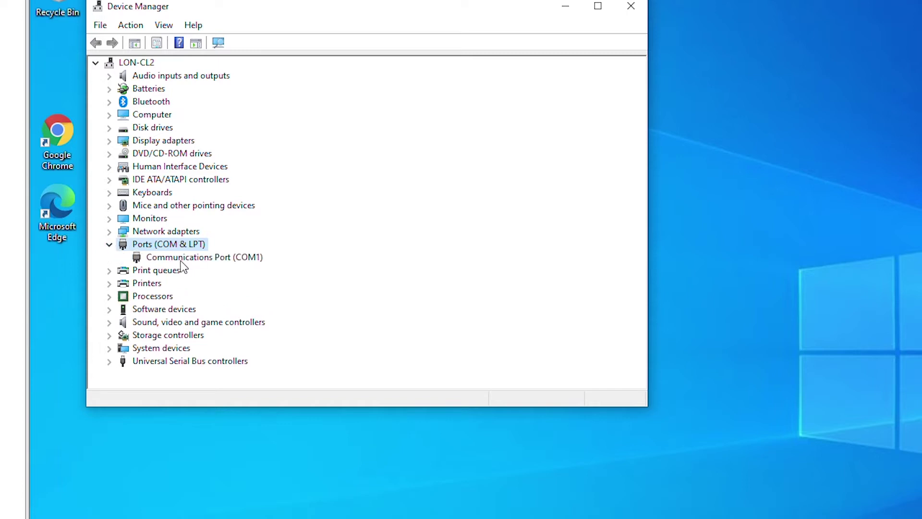
pyautogui.click(219, 259)
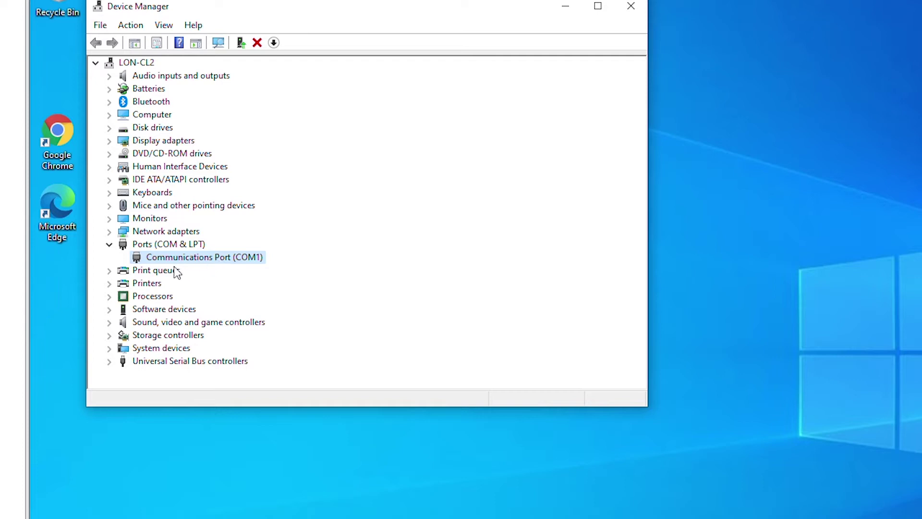
pyautogui.rightClick(203, 256)
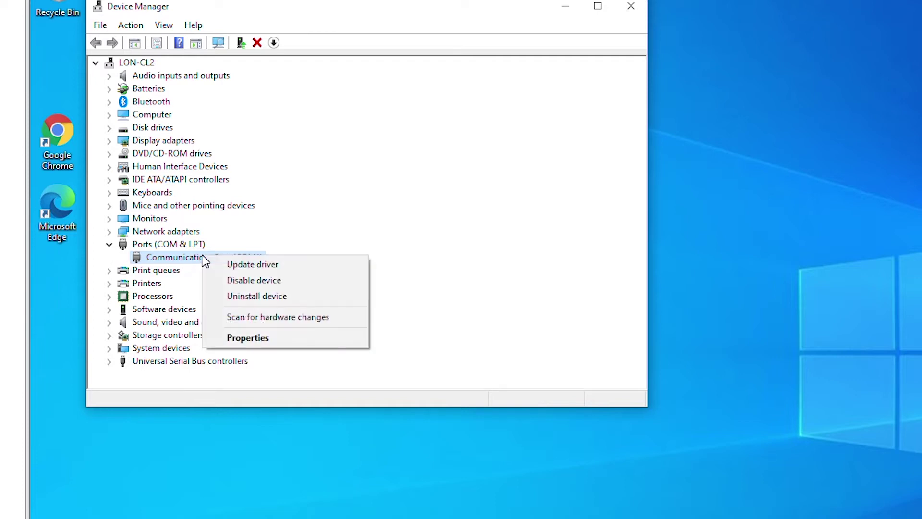
pyautogui.click(269, 280)
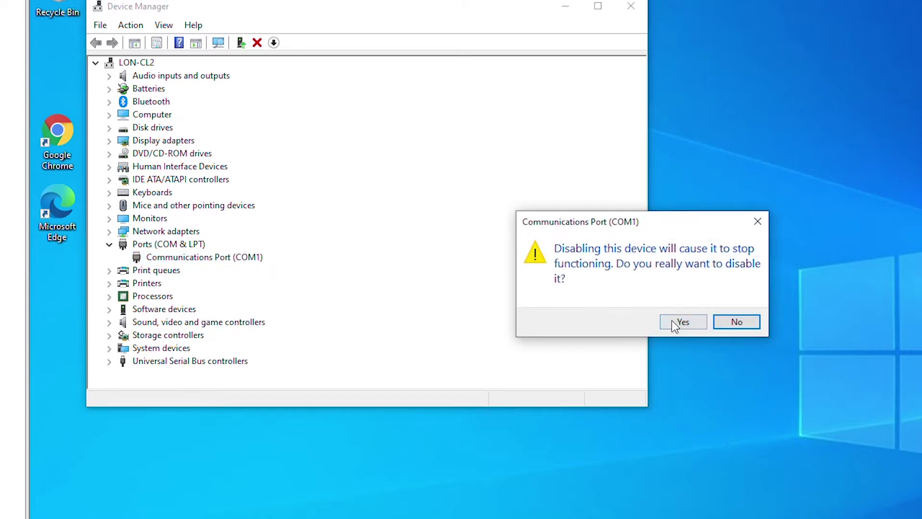
pyautogui.click(676, 321)
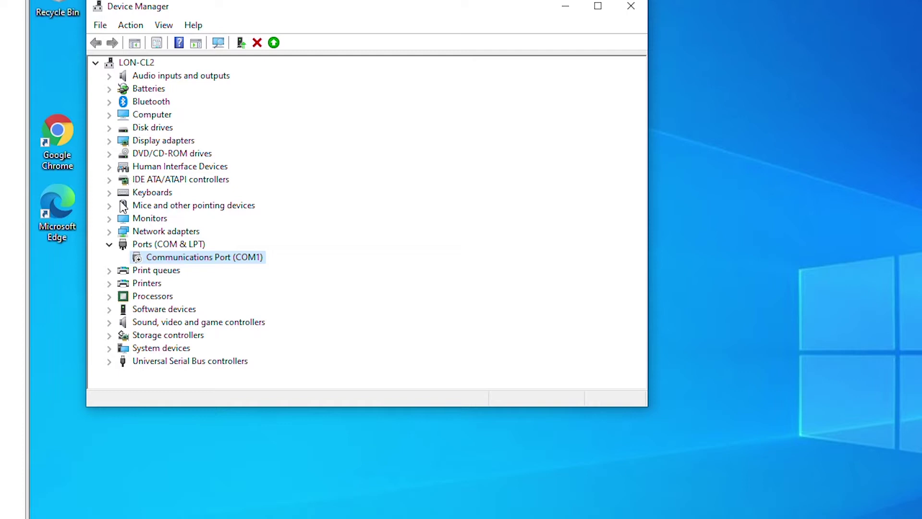
pyautogui.rightClick(199, 259)
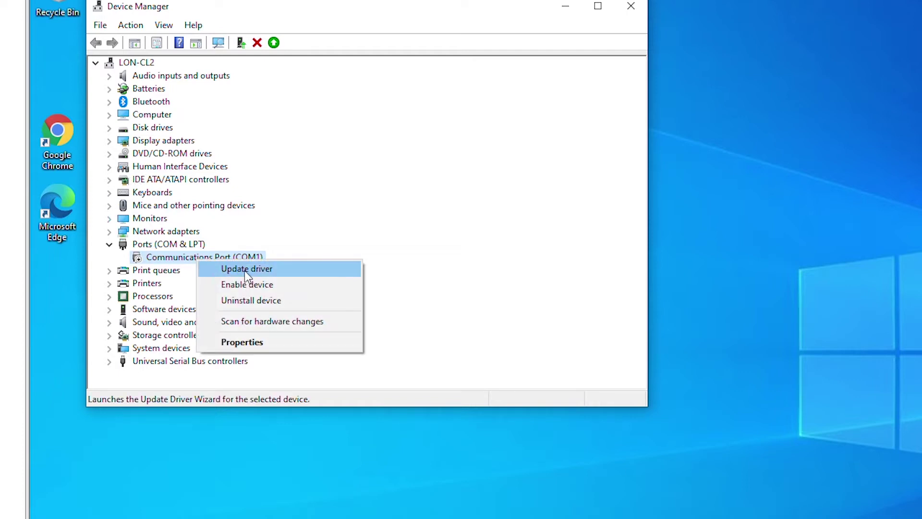
pyautogui.click(267, 288)
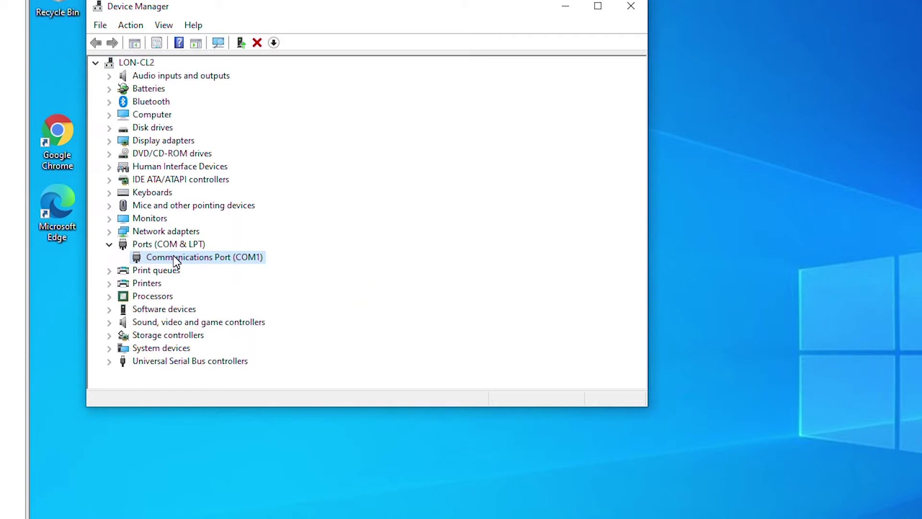
pyautogui.rightClick(177, 261)
pyautogui.click(224, 344)
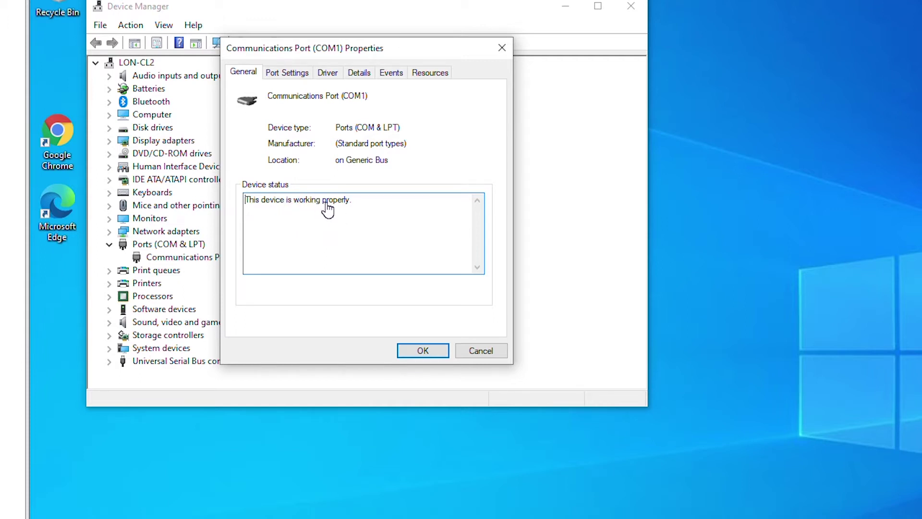
pyautogui.click(327, 76)
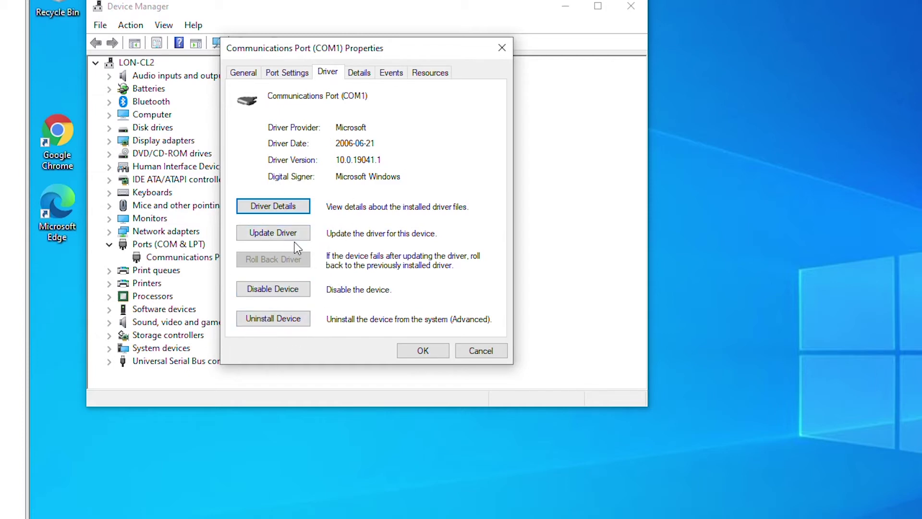
pyautogui.click(423, 76)
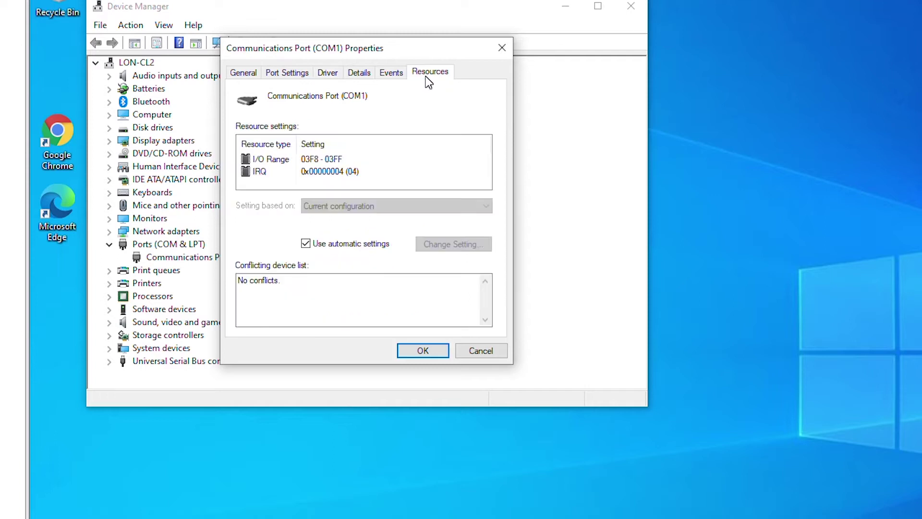
pyautogui.click(268, 174)
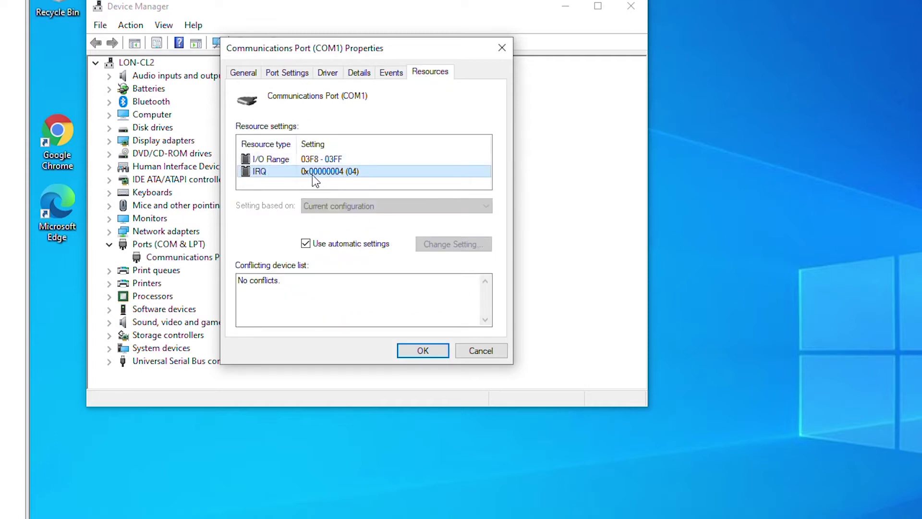
# Run an automatic driver search for COM1, which finds the best driver installed, then go back
pyautogui.click(483, 351)
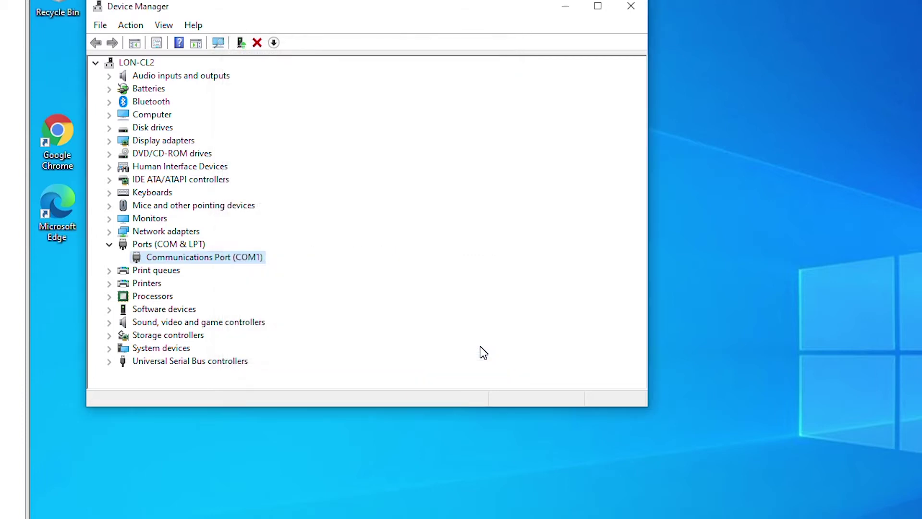
pyautogui.rightClick(196, 258)
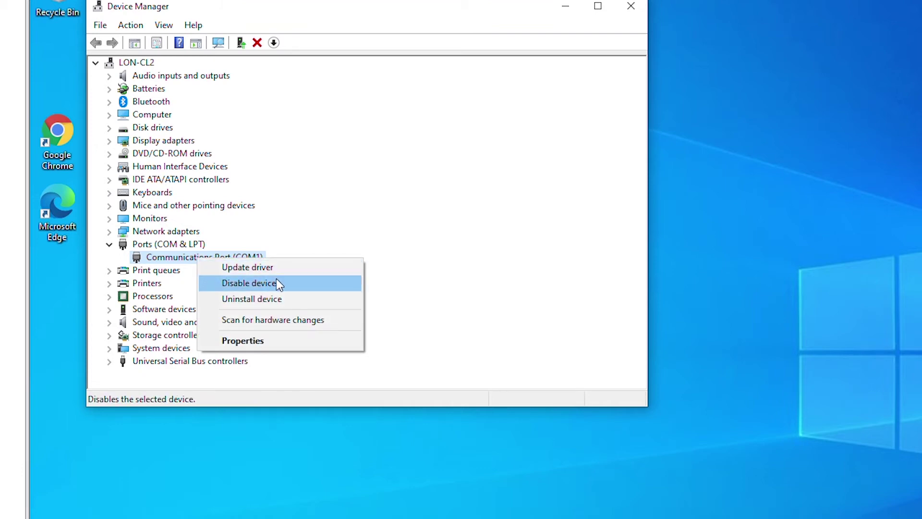
pyautogui.click(302, 267)
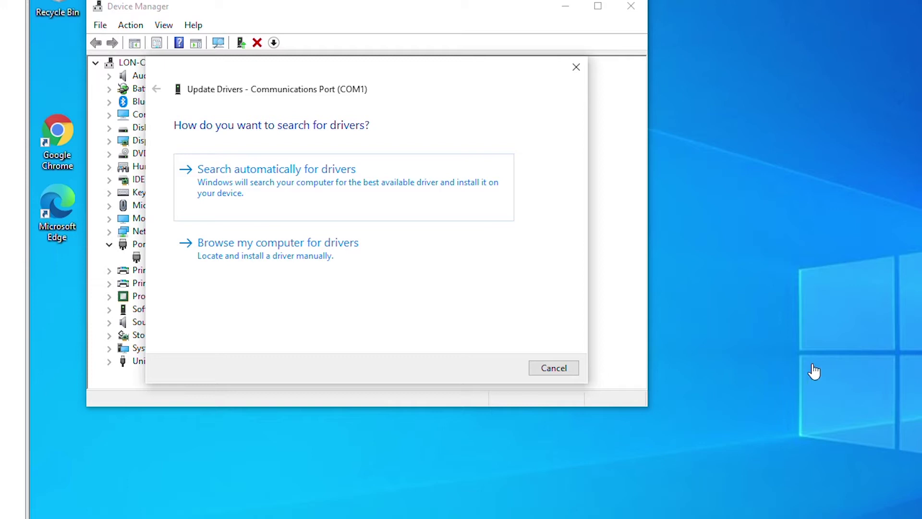
pyautogui.click(264, 191)
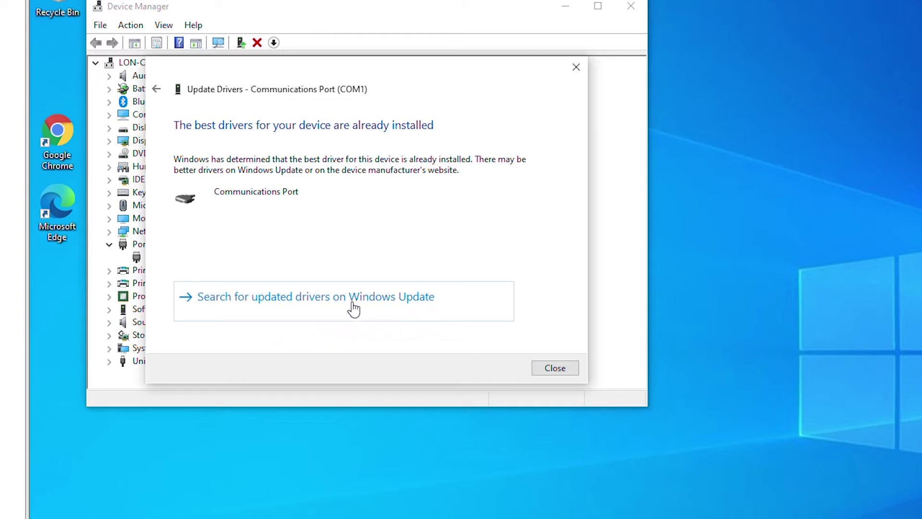
pyautogui.click(156, 89)
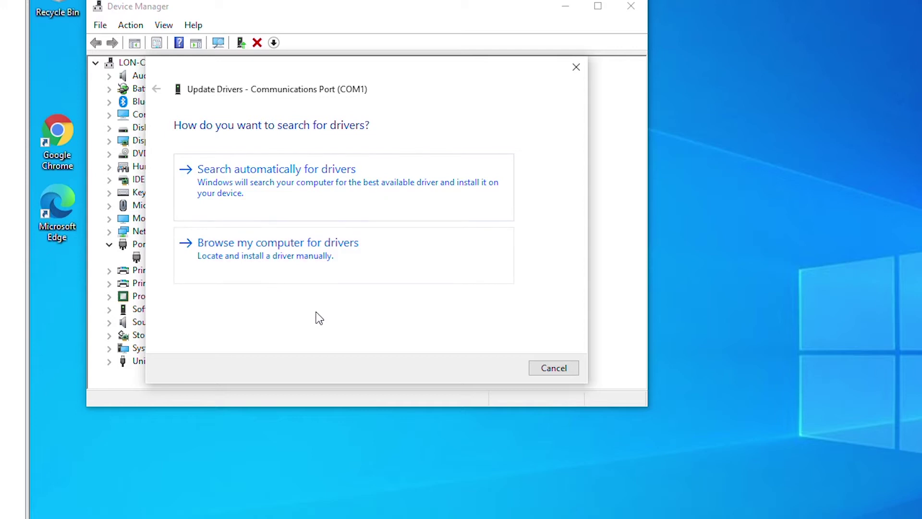
# Choose Browse my computer, then Let me pick from a list of available drivers
pyautogui.click(279, 256)
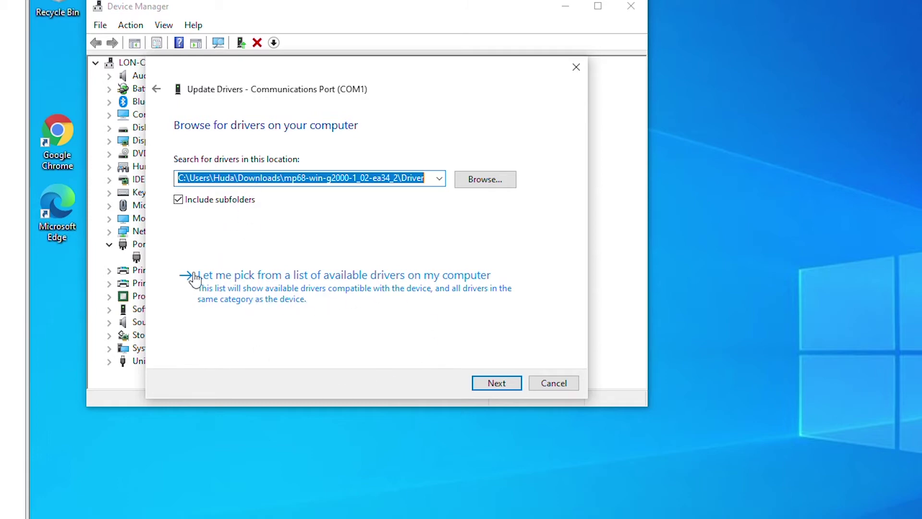
pyautogui.click(281, 283)
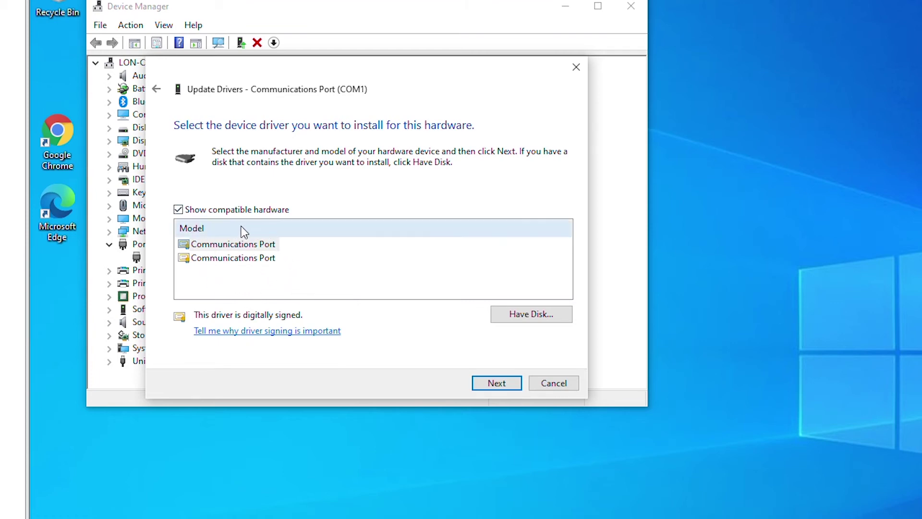
# Turn off compatible-only hardware, pick Trimble PCMCIA GPS Adapter (Rev. B), and install despite the warning
pyautogui.click(179, 211)
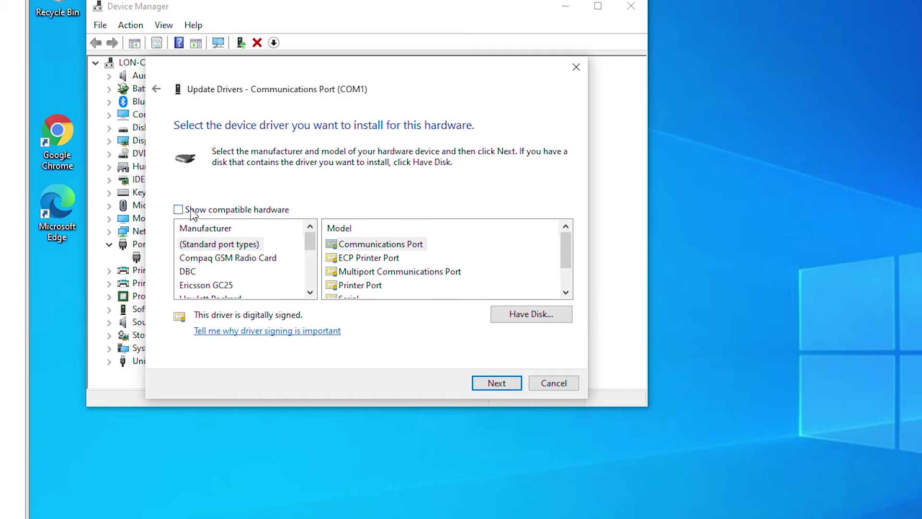
pyautogui.click(310, 268)
pyautogui.moveTo(311, 269); pyautogui.dragTo(309, 282)
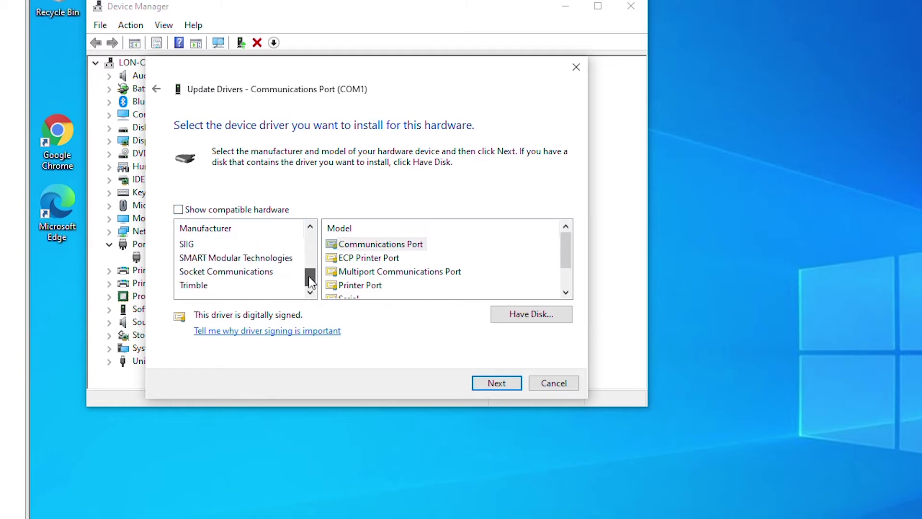
pyautogui.click(197, 285)
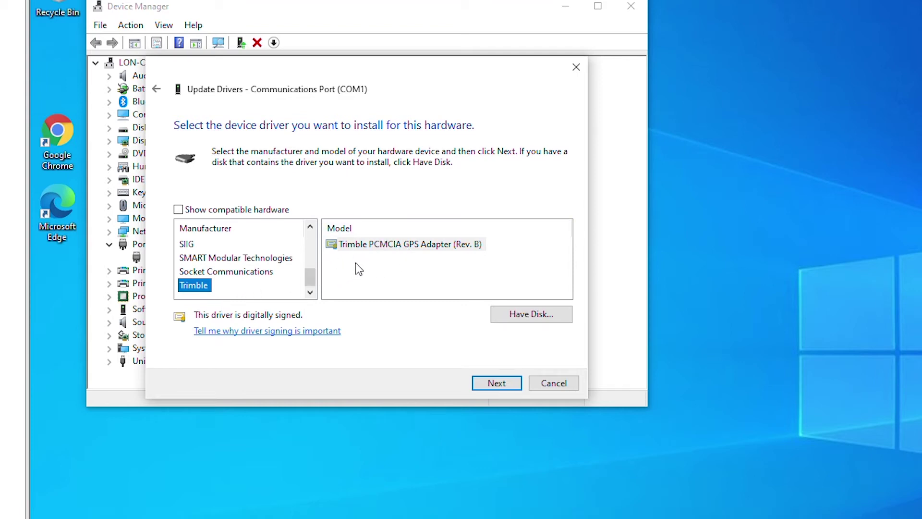
pyautogui.click(384, 248)
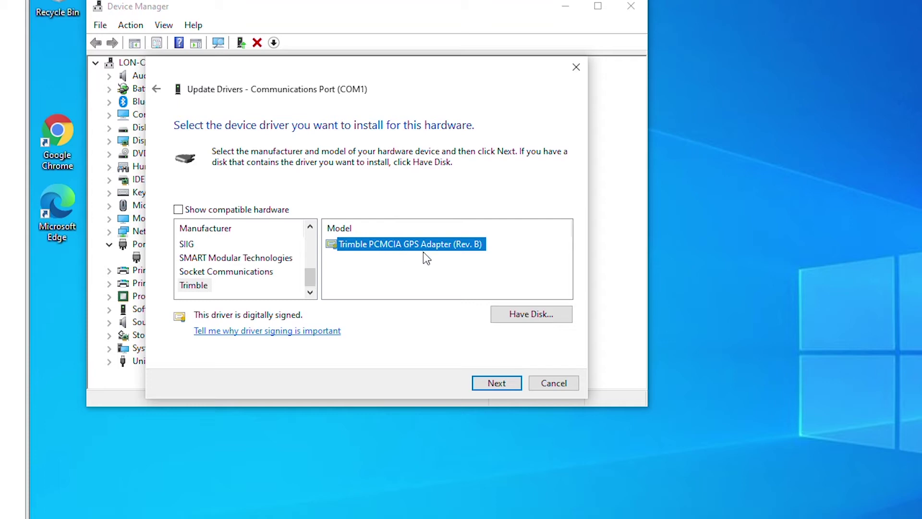
pyautogui.click(496, 383)
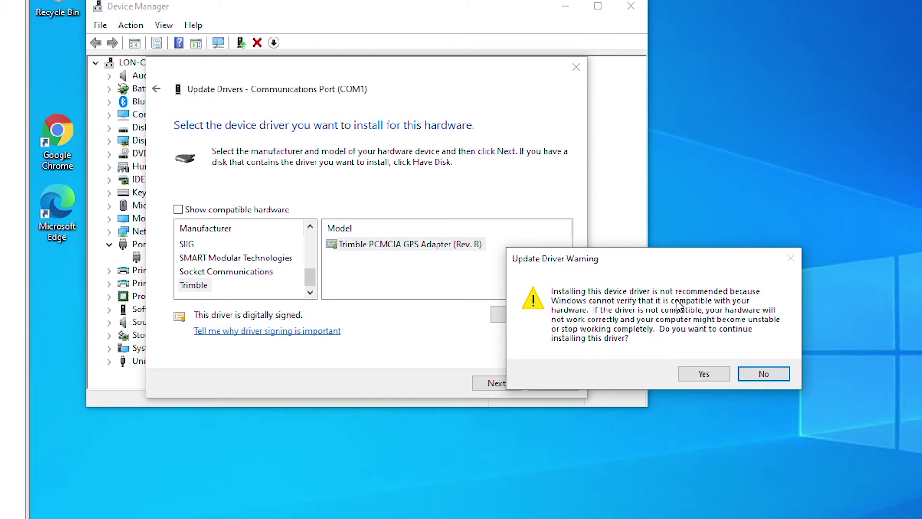
pyautogui.click(701, 374)
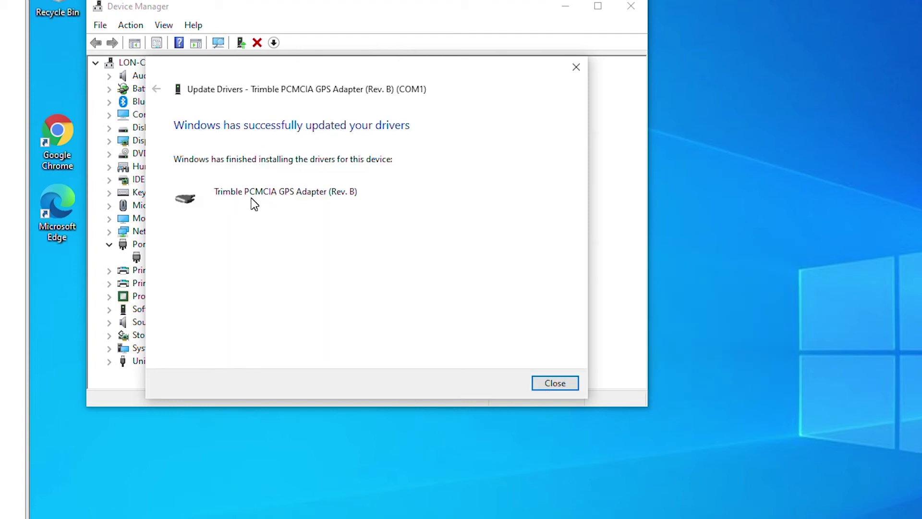
# Close the update wizard after the successful Trimble driver installation
pyautogui.click(553, 383)
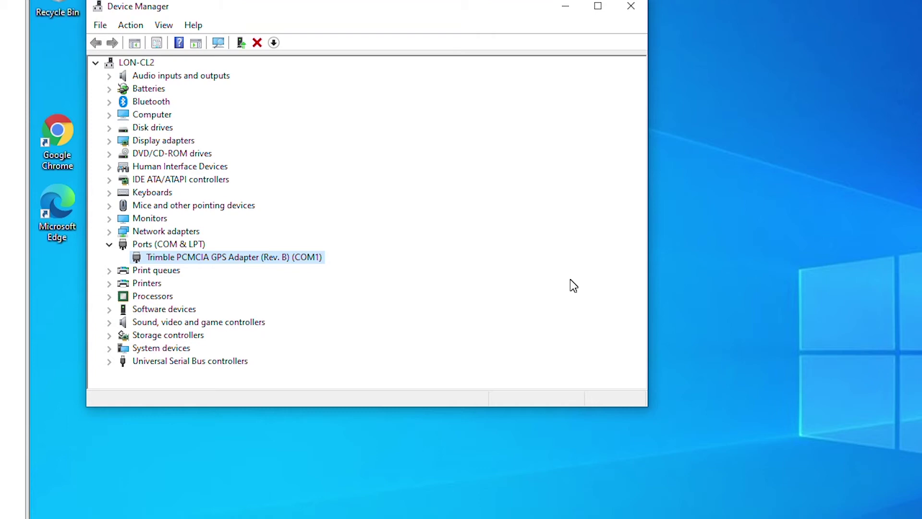
# Roll back the Trimble adapter's driver, citing better previous-version performance, then close its properties
pyautogui.rightClick(201, 263)
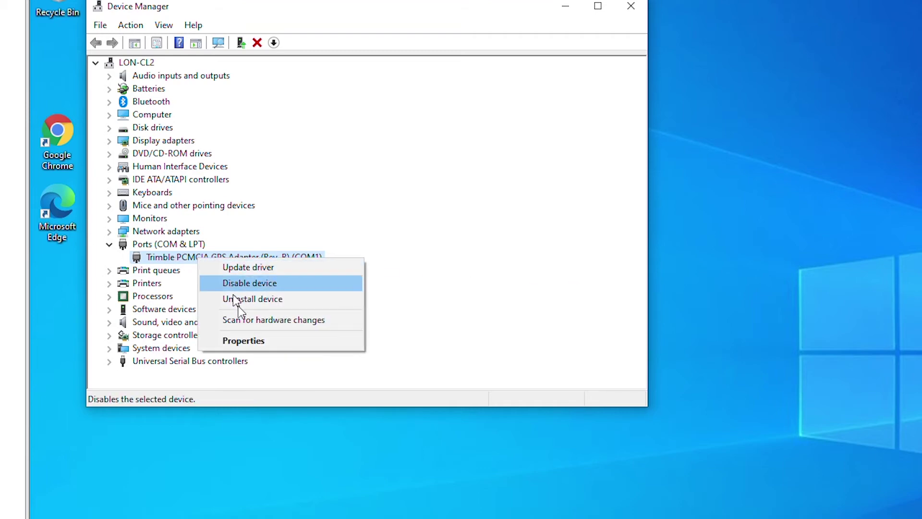
pyautogui.click(277, 340)
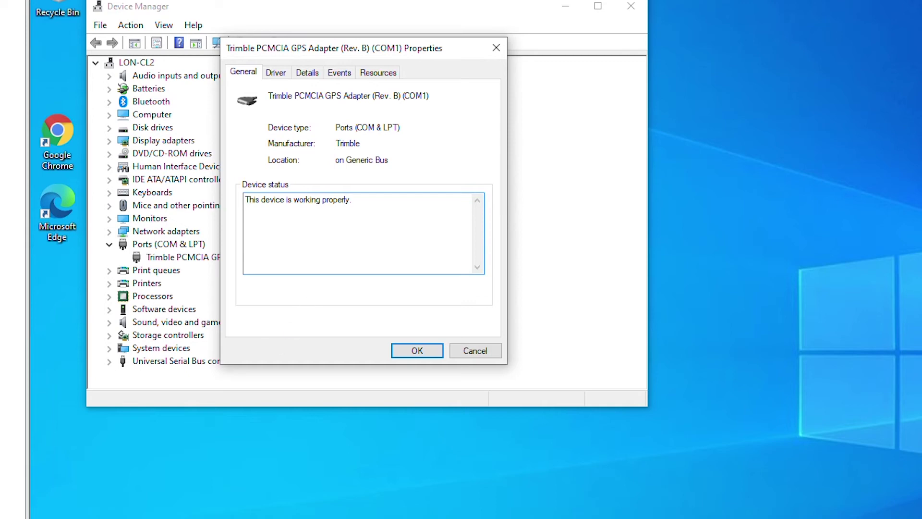
pyautogui.click(277, 74)
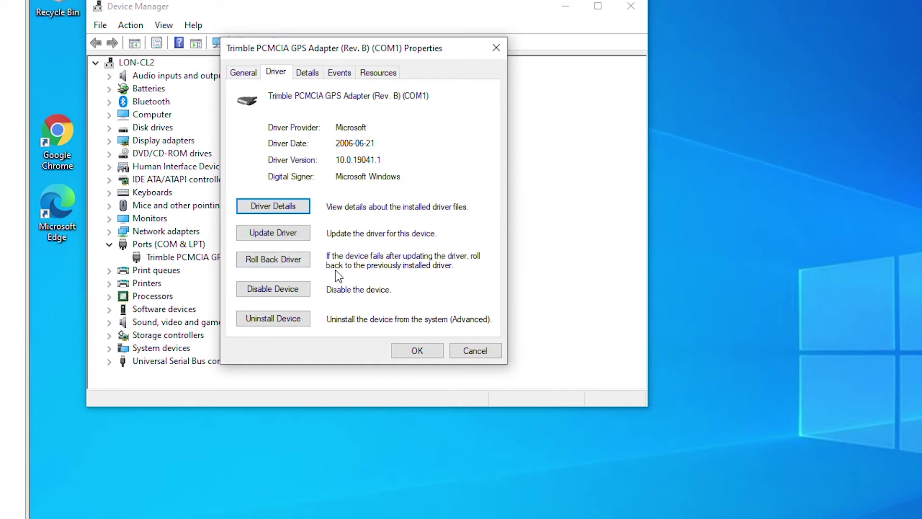
pyautogui.click(276, 262)
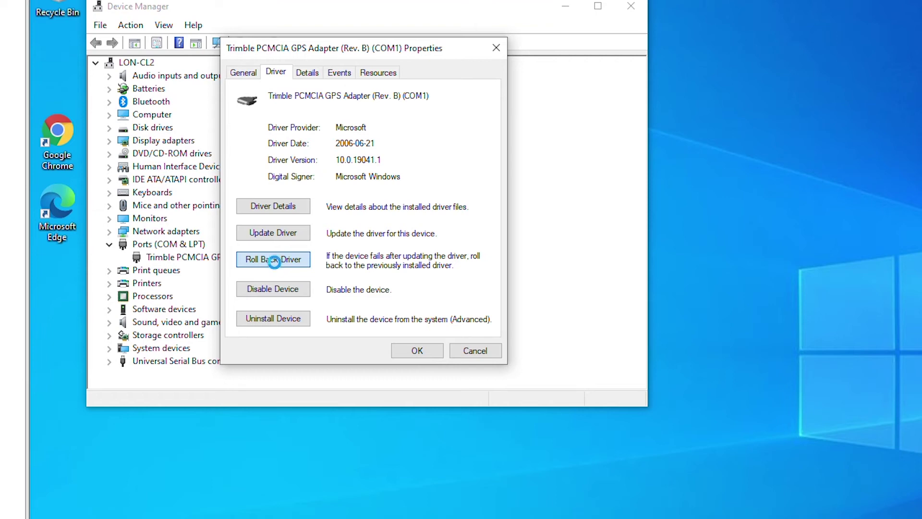
pyautogui.click(274, 262)
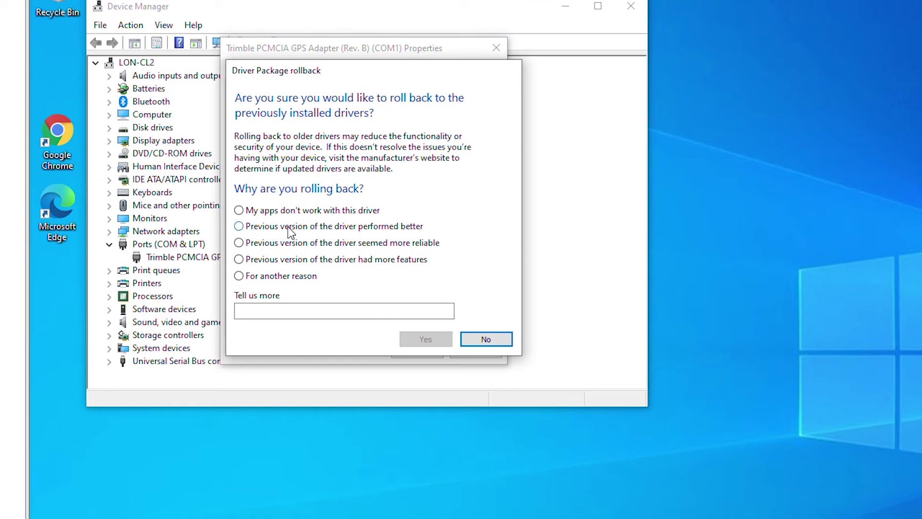
pyautogui.click(245, 230)
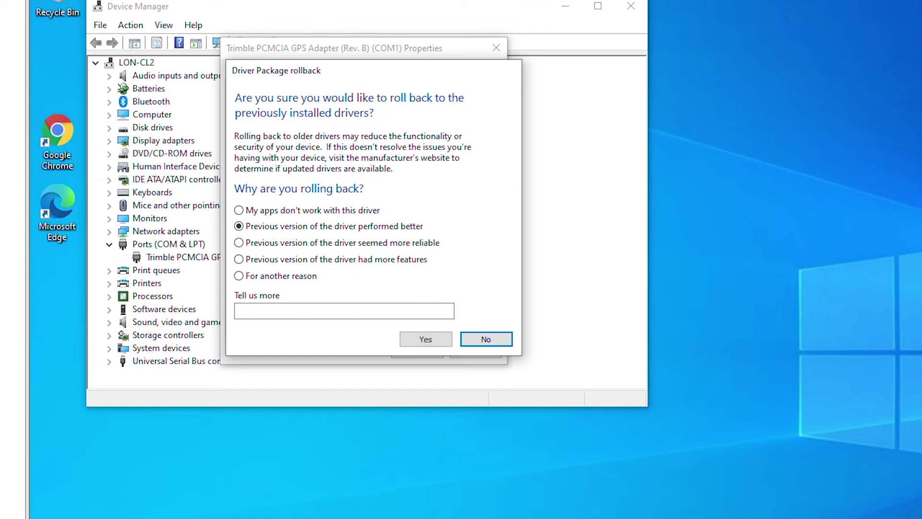
pyautogui.click(421, 344)
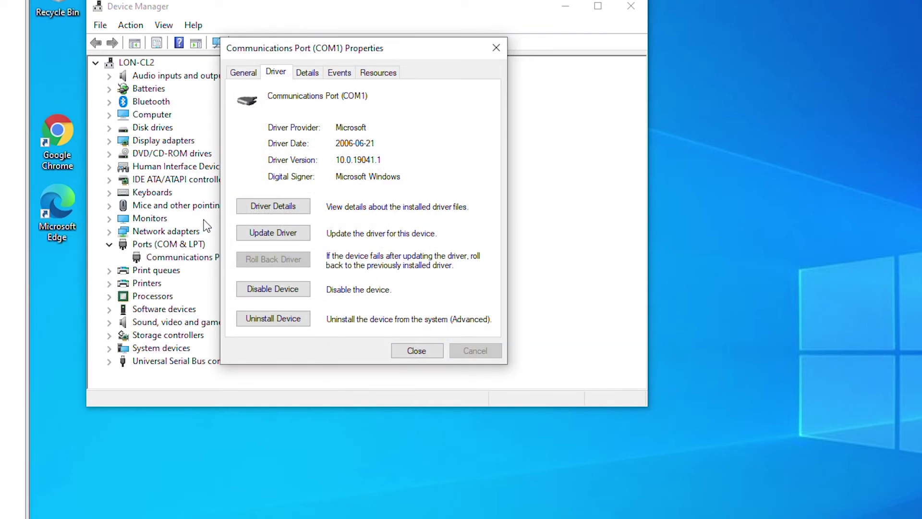
pyautogui.click(416, 354)
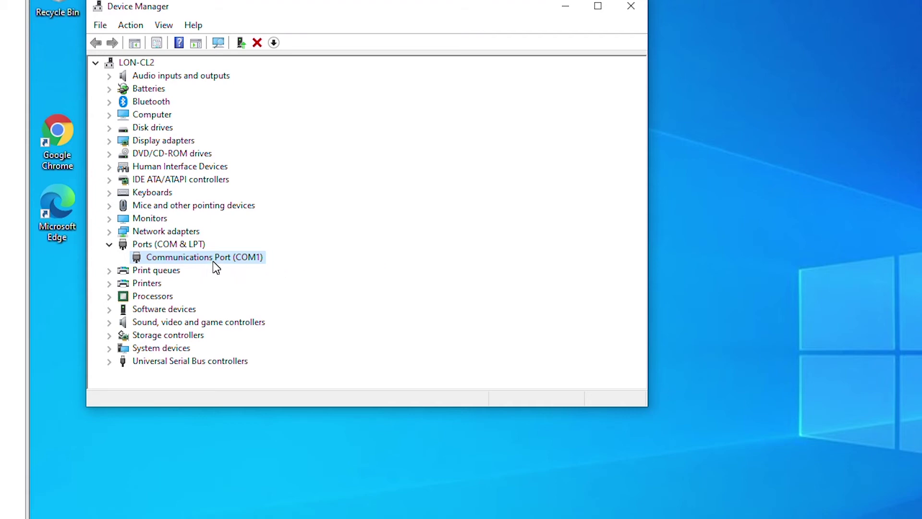
# Expand Print queues and select Microsoft XPS Document Writer
pyautogui.click(110, 271)
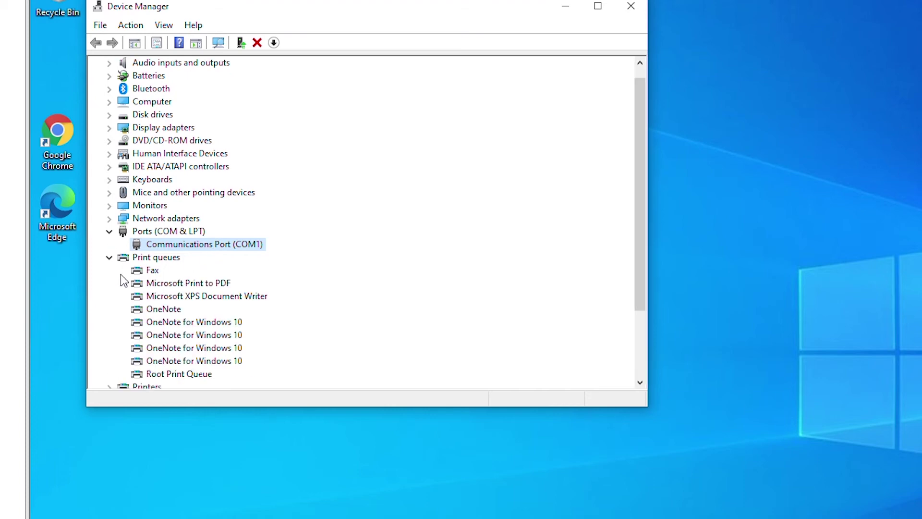
pyautogui.click(224, 301)
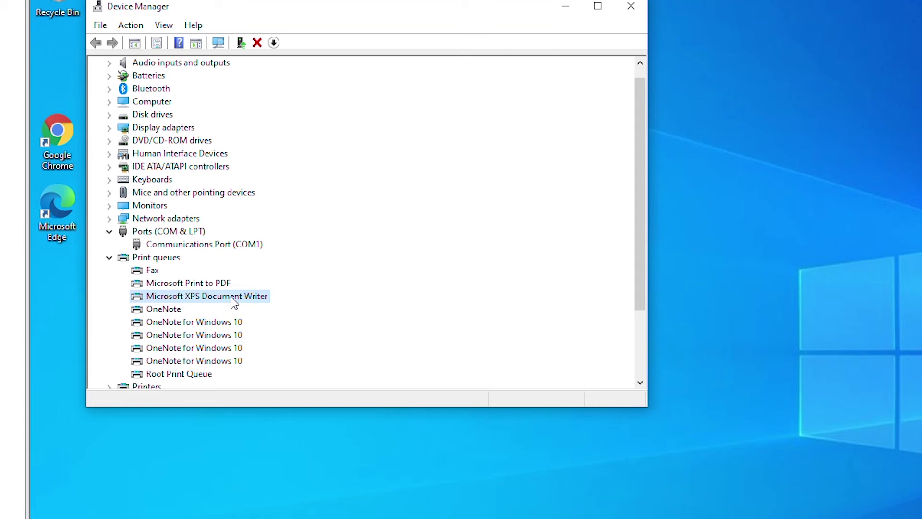
# Update the XPS Document Writer's driver by browsing and picking from available drivers
pyautogui.rightClick(233, 294)
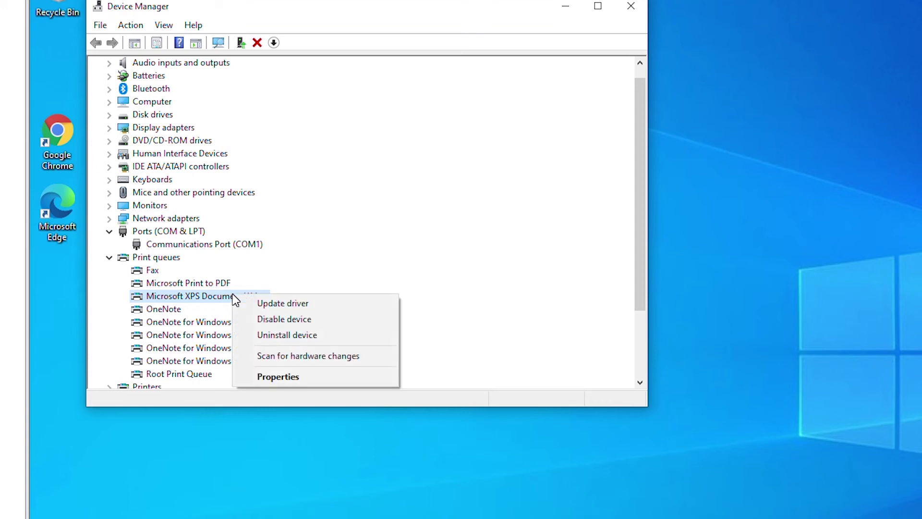
pyautogui.click(328, 311)
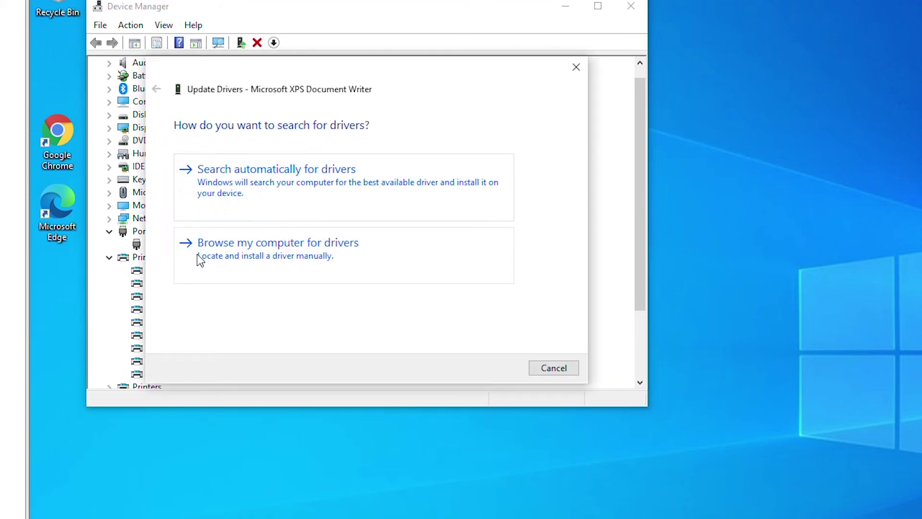
pyautogui.click(295, 253)
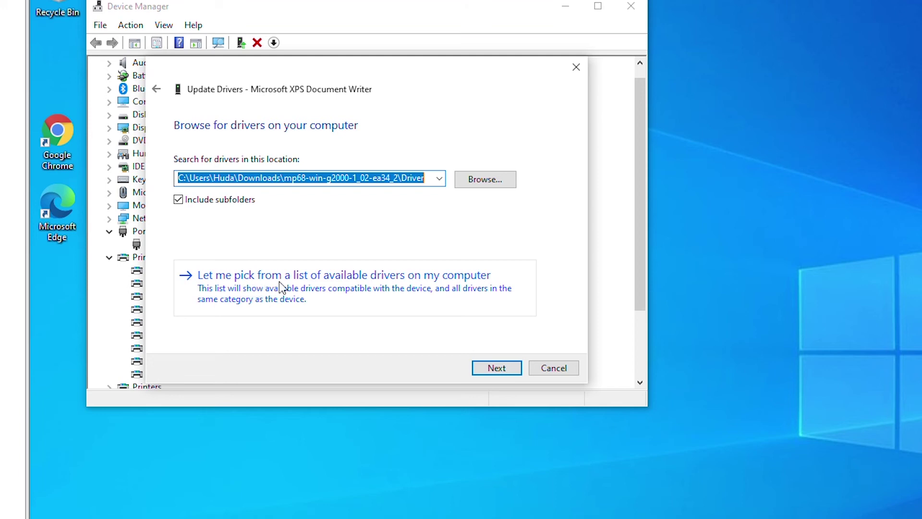
pyautogui.click(350, 290)
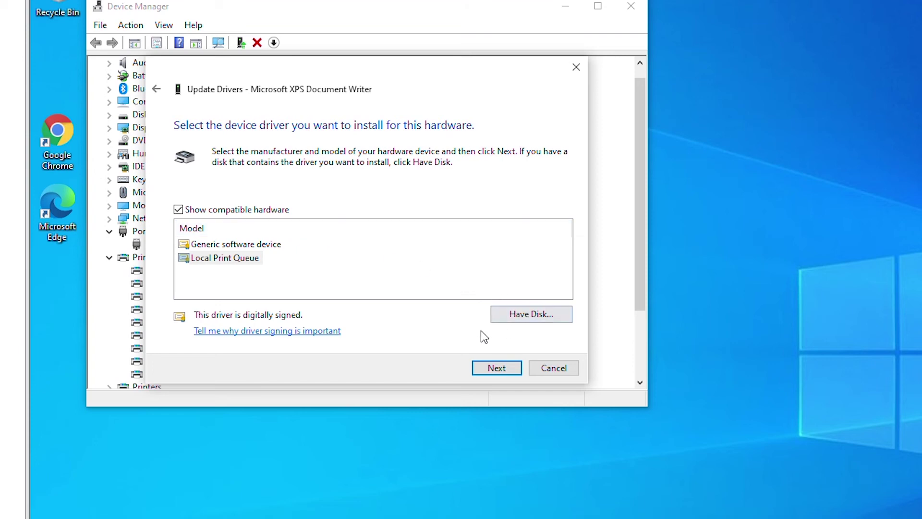
# Use Have Disk to load the G2000P3 file from the Driver folder
pyautogui.click(536, 317)
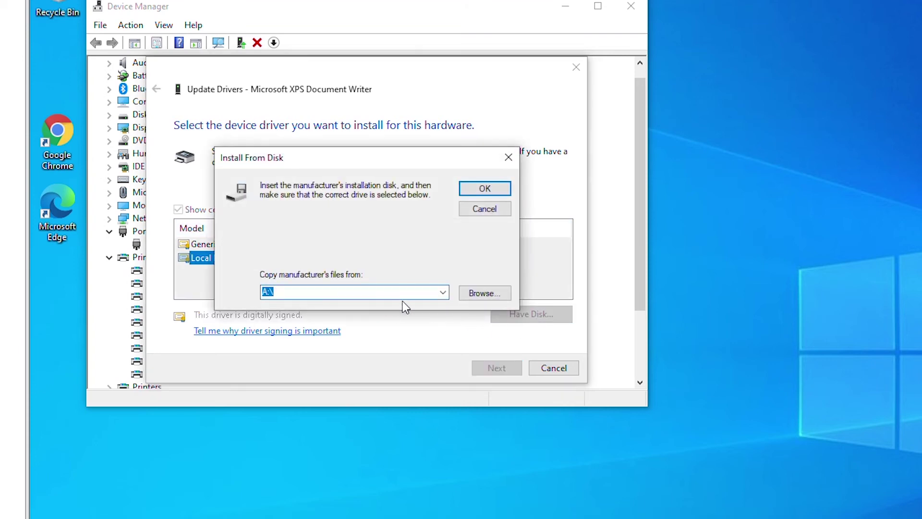
pyautogui.click(479, 293)
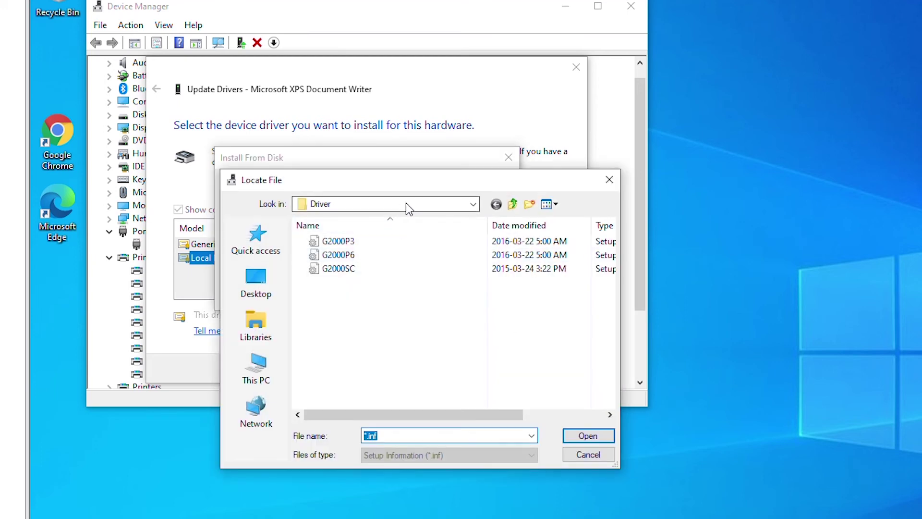
pyautogui.click(405, 202)
pyautogui.click(345, 322)
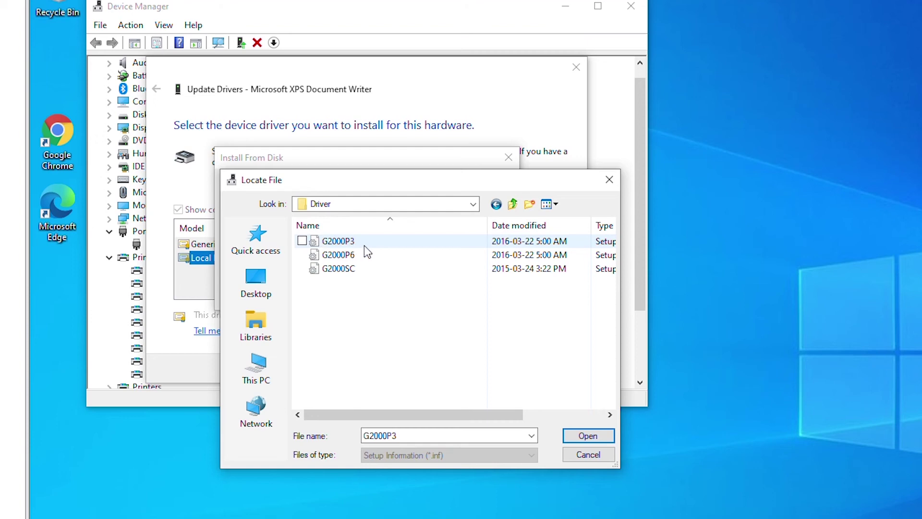
pyautogui.click(389, 245)
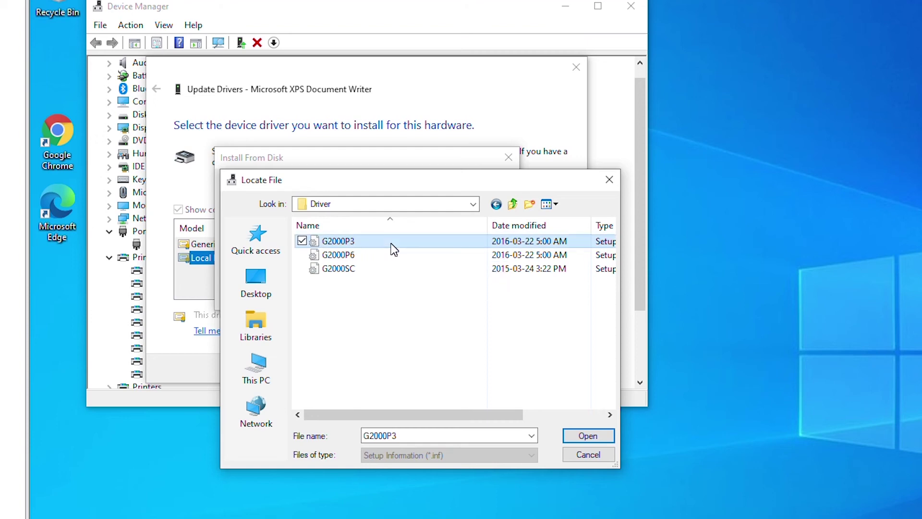
pyautogui.click(577, 434)
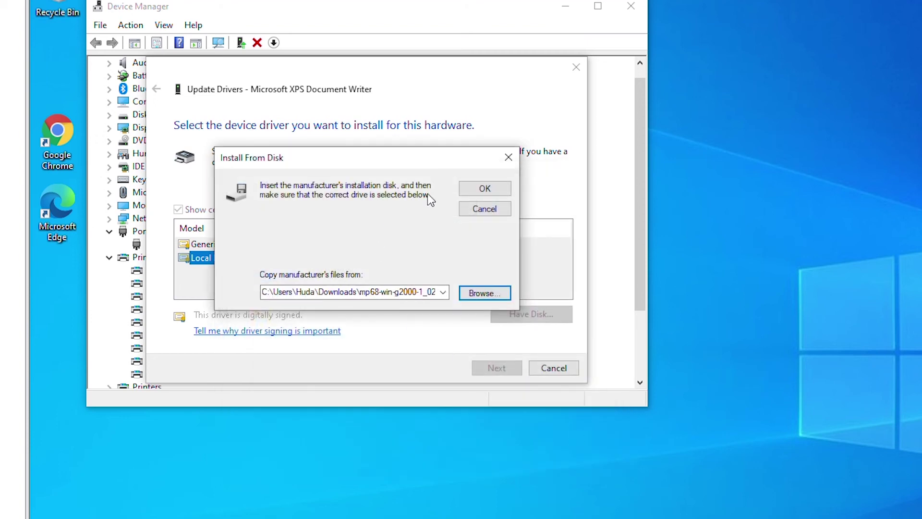
pyautogui.click(497, 191)
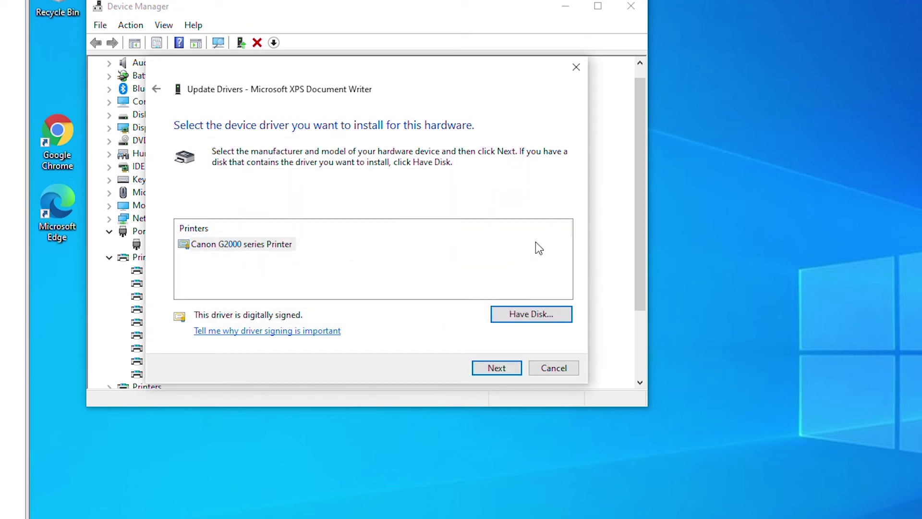
# Install the Canon G2000 series Printer driver past the warning, ending in a not-properly-signed error
pyautogui.click(253, 286)
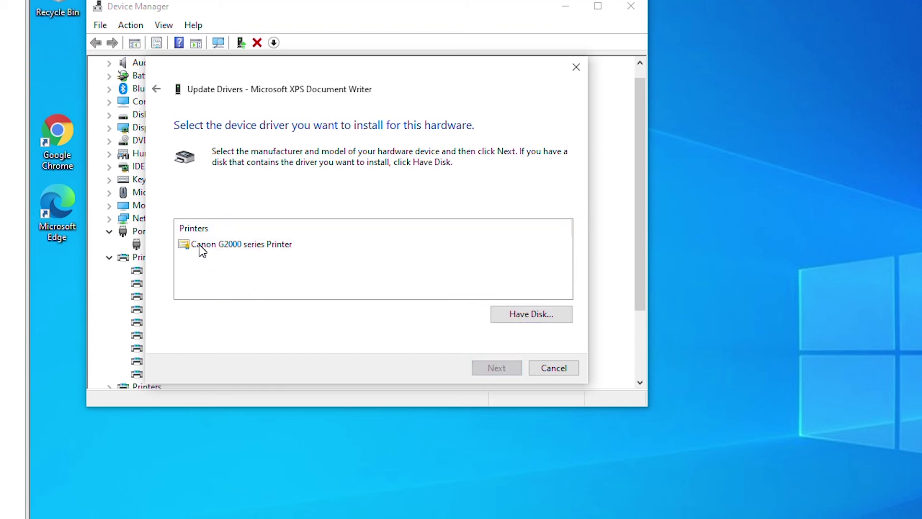
pyautogui.click(214, 248)
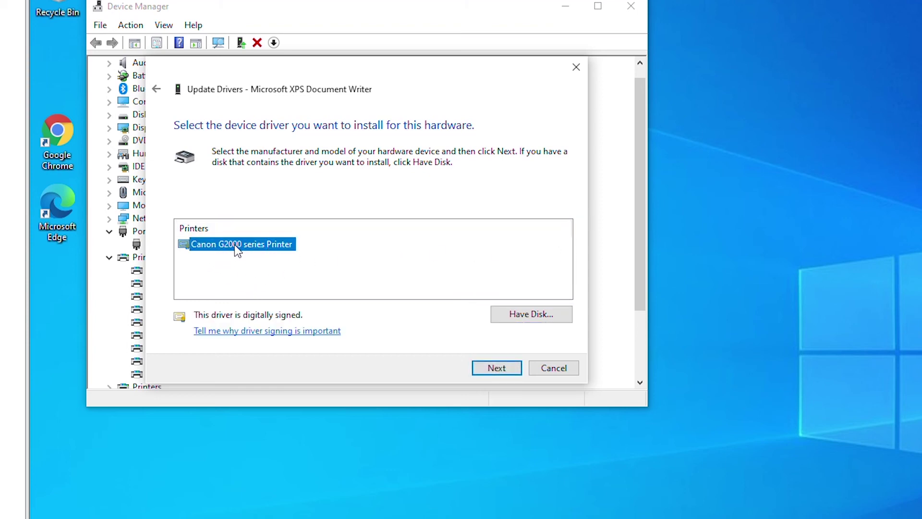
pyautogui.click(499, 367)
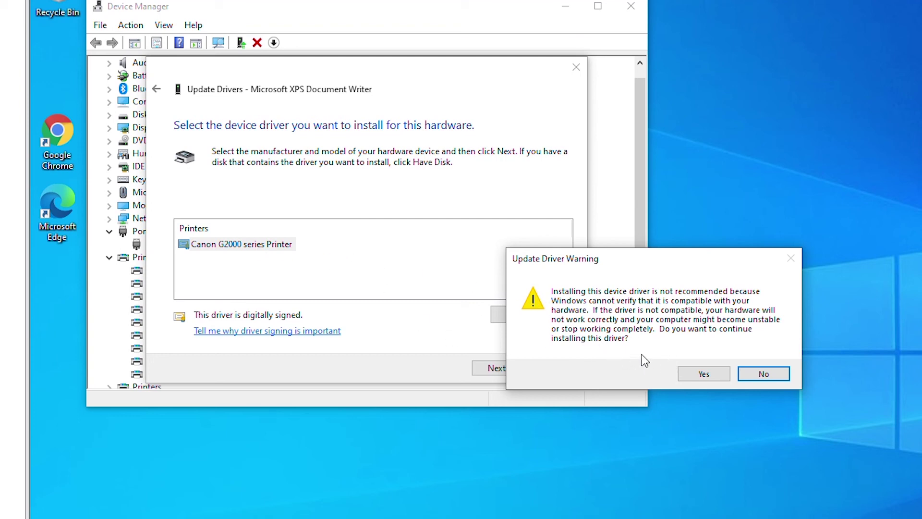
pyautogui.click(704, 374)
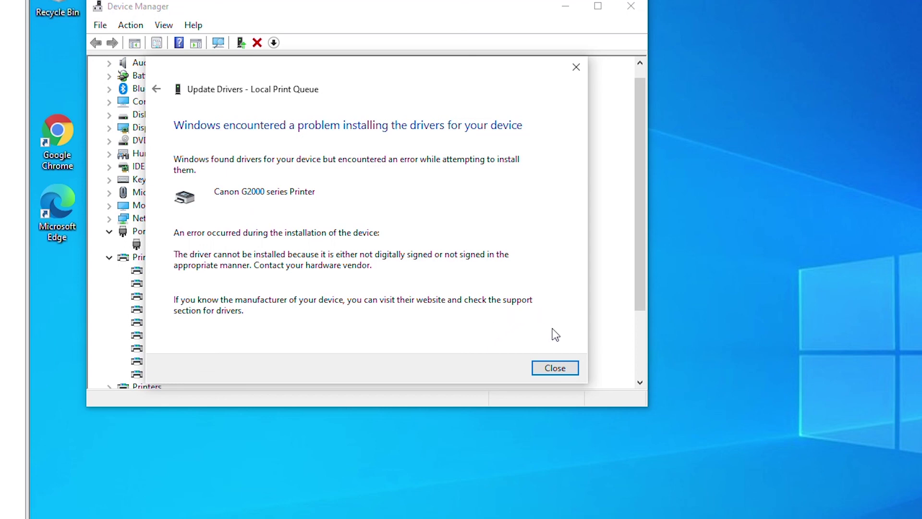
# Close the failed installation and rescan hardware, revealing a third Local Print Queue under Printers
pyautogui.click(564, 368)
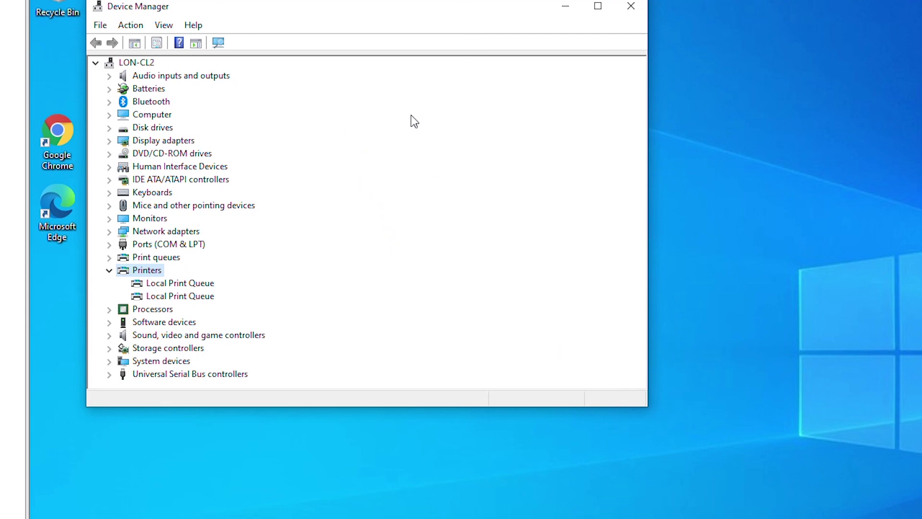
pyautogui.click(216, 46)
pyautogui.click(217, 46)
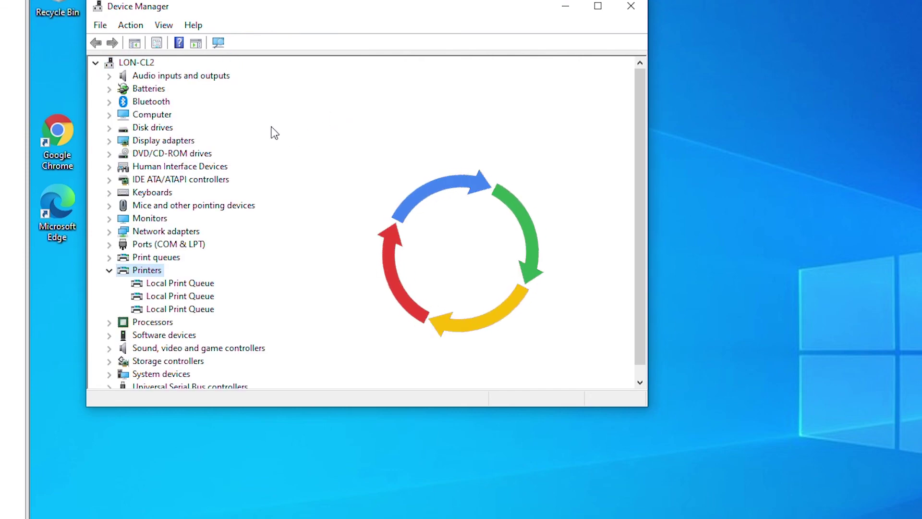